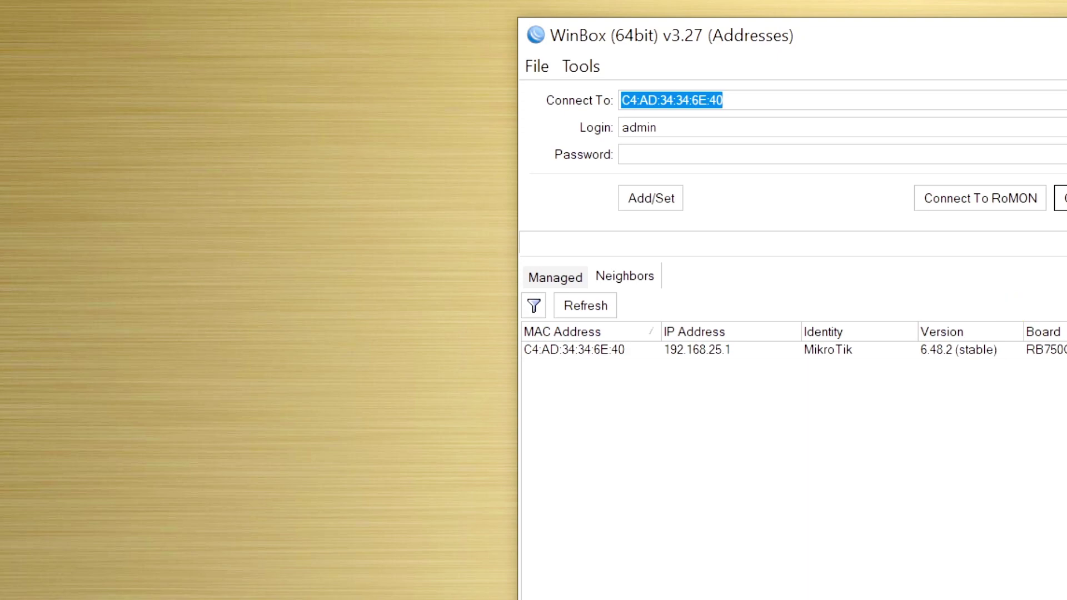
- Connect to the MikroTik router and review the login options of the hsprof1 hotspot server profile
{"action": "left_click", "coordinate": [1062, 199]}
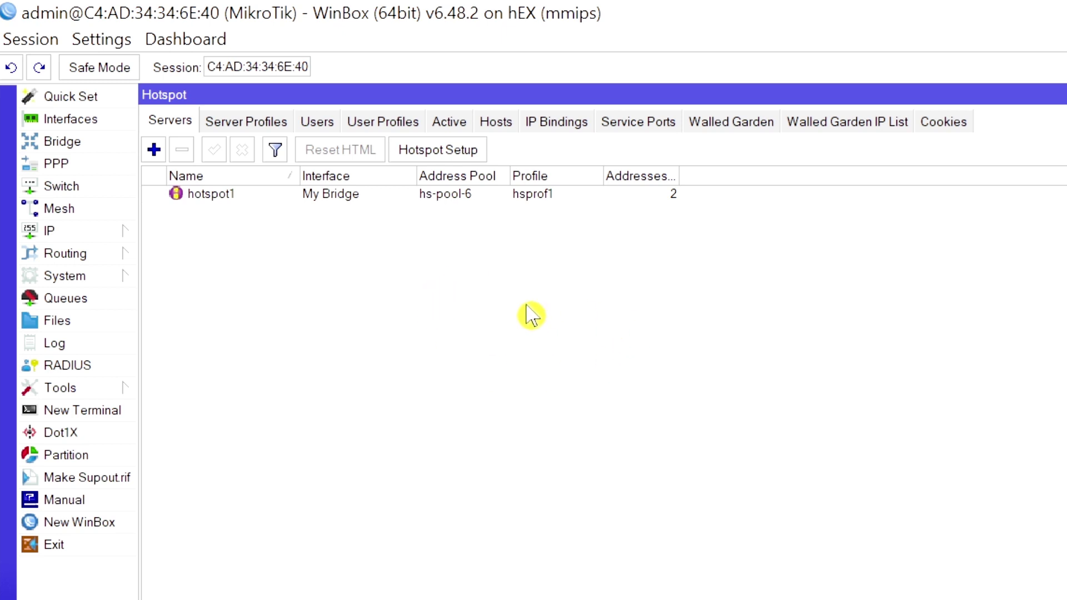
{"action": "left_click", "coordinate": [342, 199]}
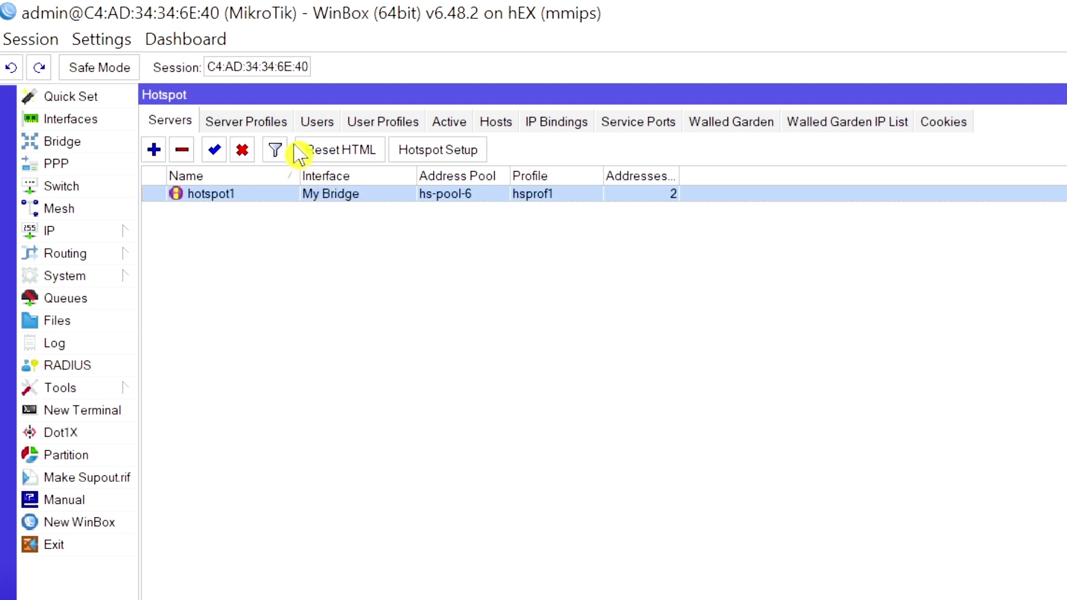
{"action": "left_click", "coordinate": [265, 123]}
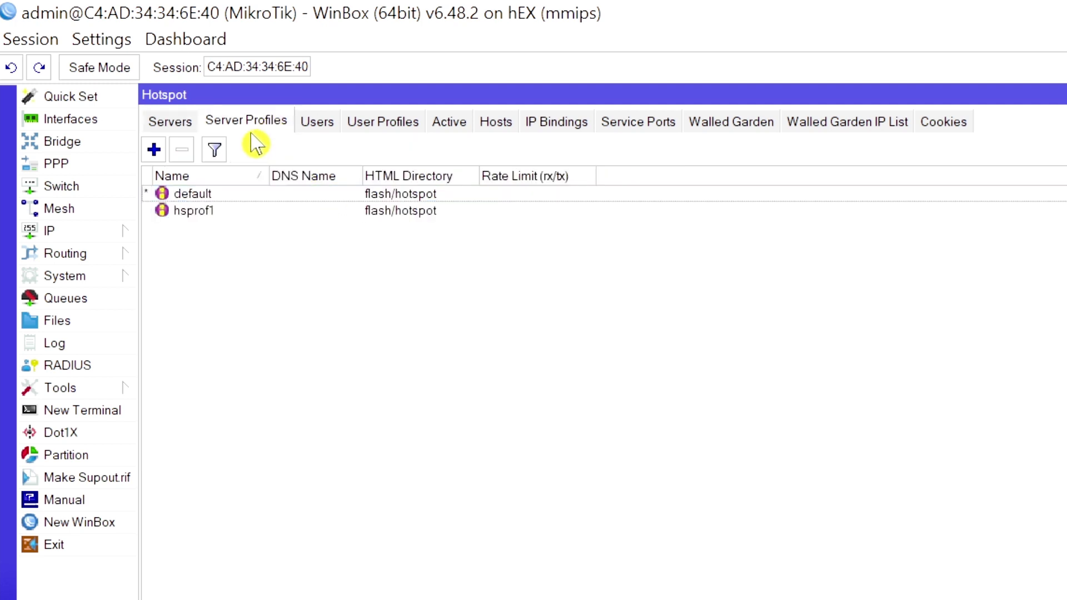
{"action": "double_click", "coordinate": [255, 213]}
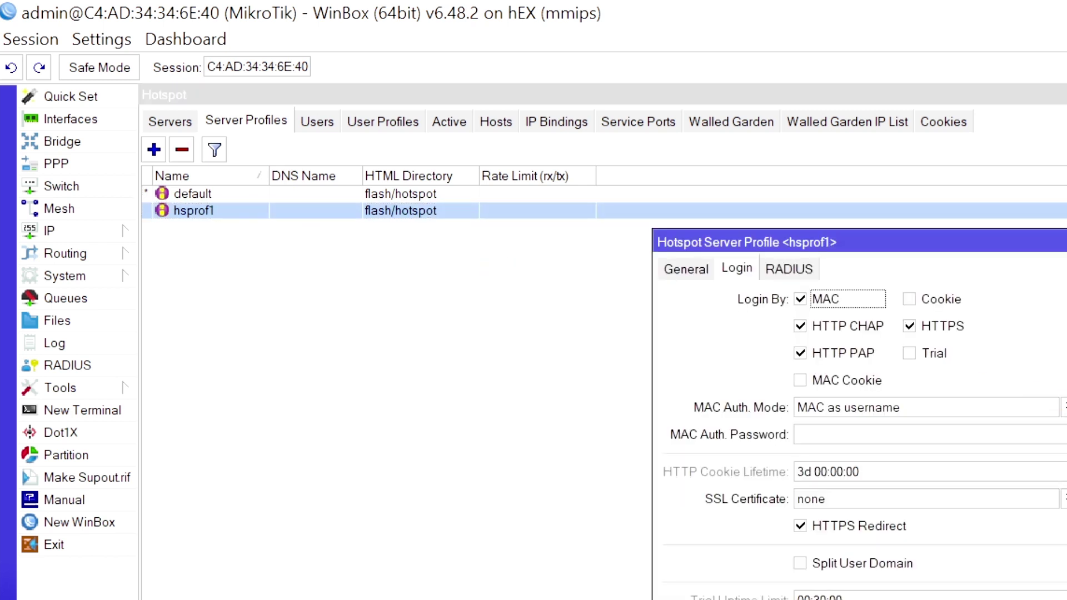
{"action": "left_click", "coordinate": [525, 271]}
- Show the hotspot user profiles and widen the Shared Users and Rate Limit columns
{"action": "left_click", "coordinate": [387, 129]}
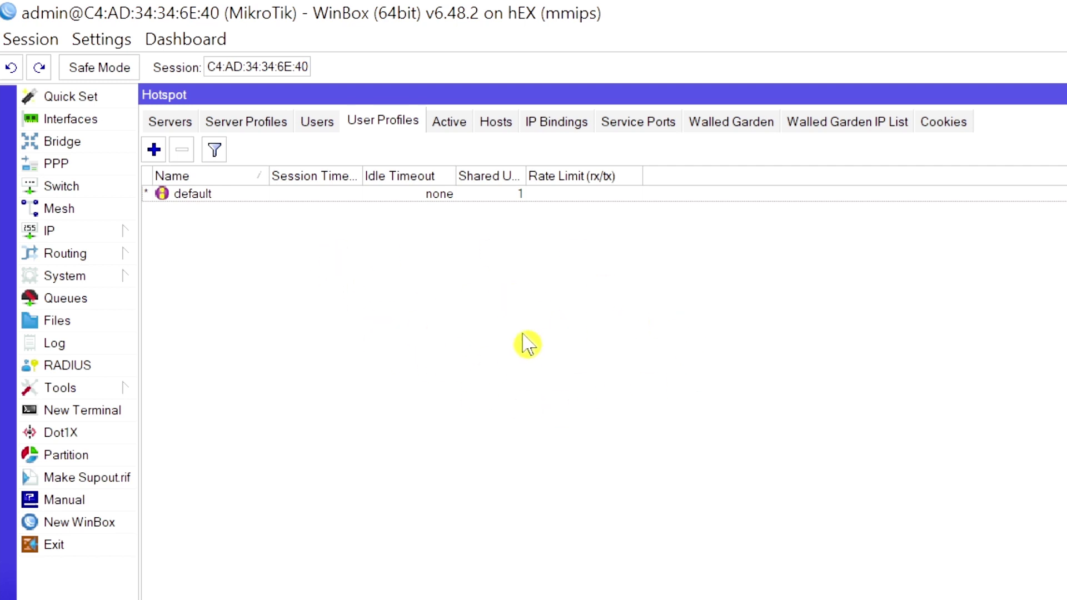
{"action": "left_click_drag", "start_coordinate": [526, 177], "coordinate": [592, 176]}
{"action": "left_click_drag", "start_coordinate": [710, 176], "coordinate": [740, 176]}
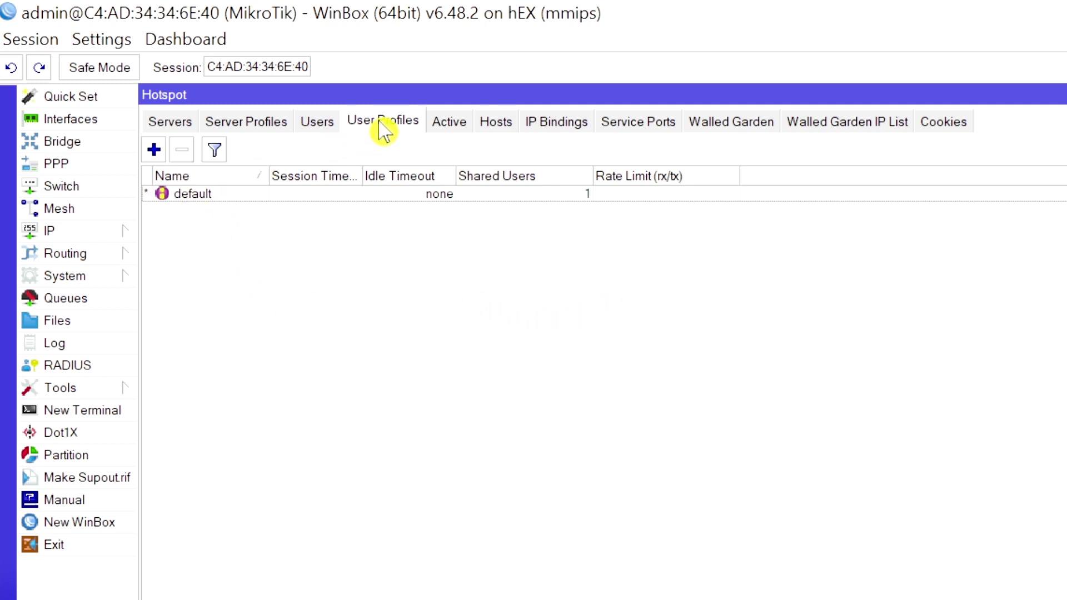
- Start a new hotspot user profile, name it "1 Mbps" and copy the name for reuse
{"action": "left_click", "coordinate": [154, 151]}
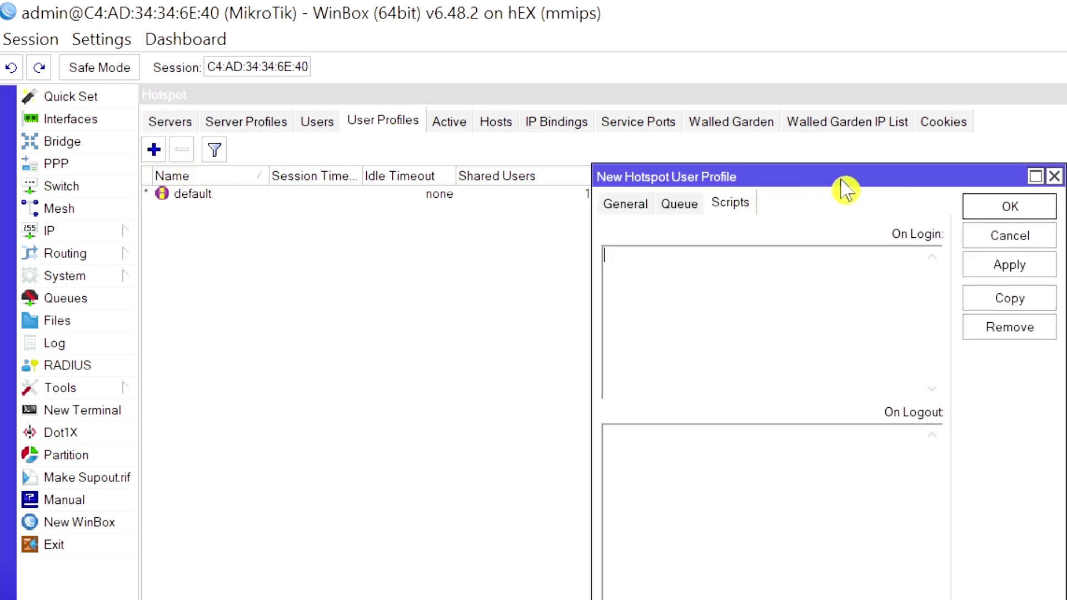
{"action": "left_click", "coordinate": [631, 213]}
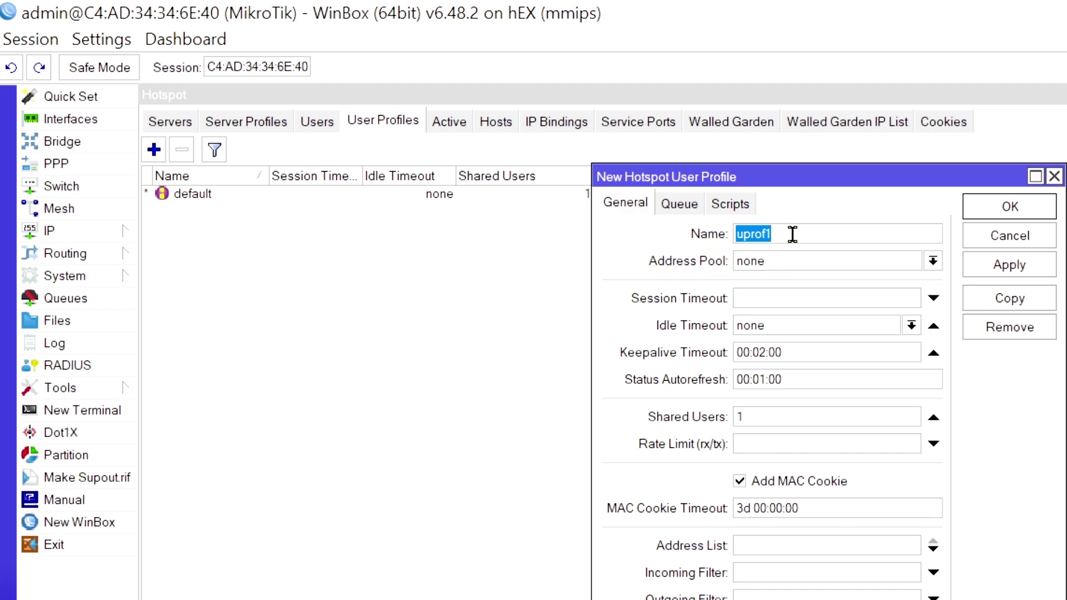
{"action": "type", "text": "1"}
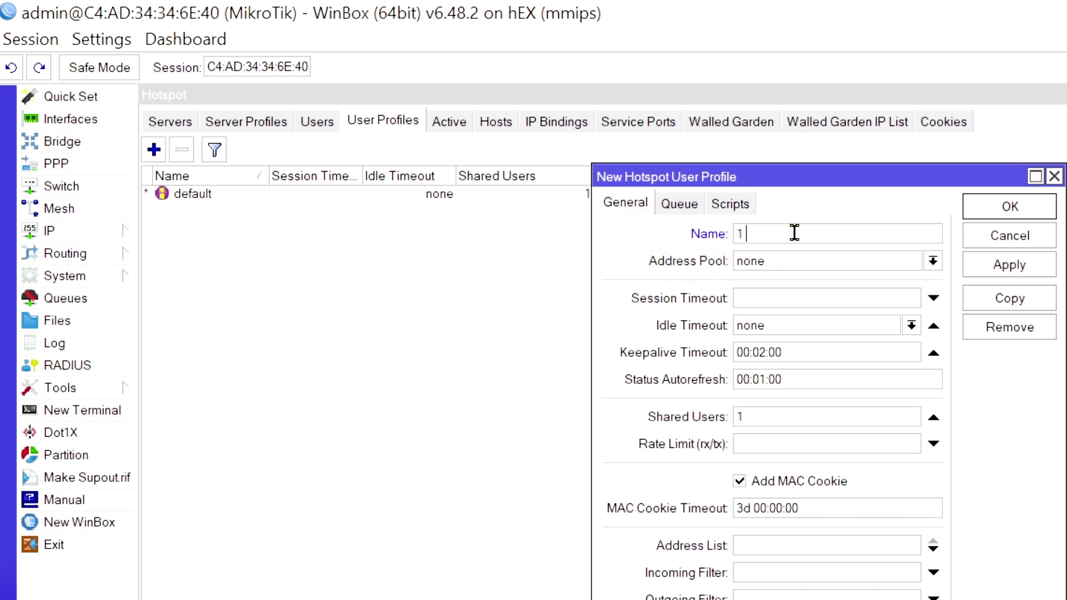
{"action": "type", "text": " Mbps"}
{"action": "left_click_drag", "start_coordinate": [794, 234], "coordinate": [717, 242]}
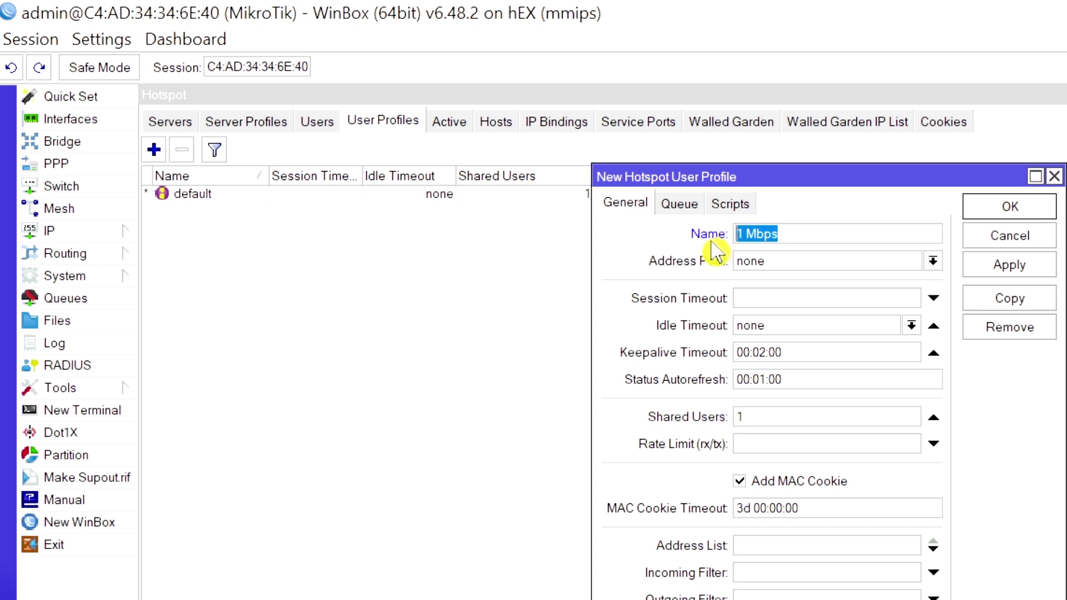
{"action": "right_click", "coordinate": [763, 234]}
{"action": "left_click", "coordinate": [821, 276]}
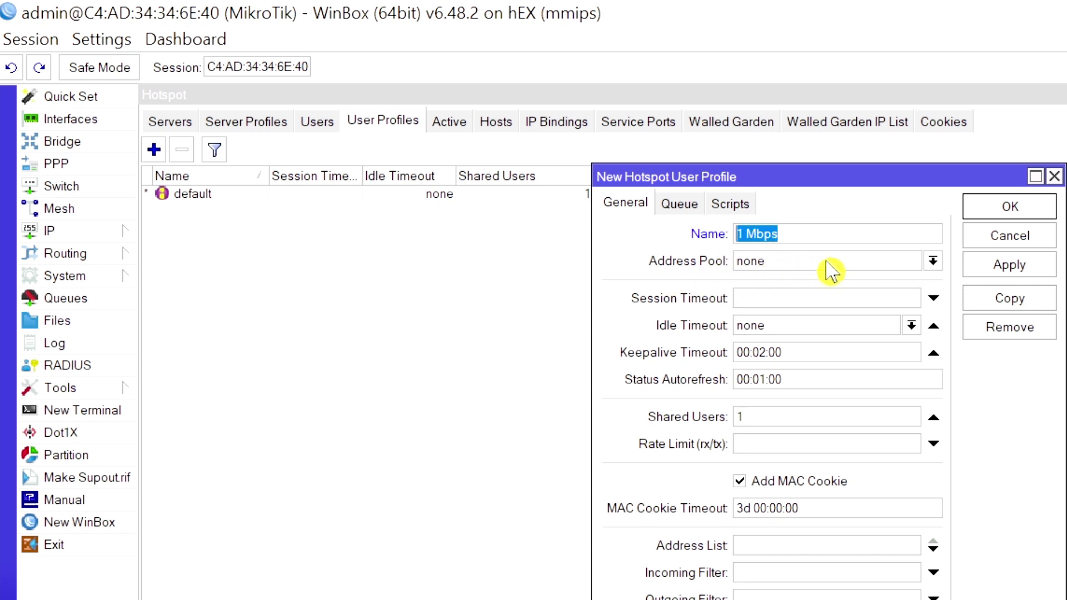
- Assign address pool hs-pool-6 and a 1M/1M rate limit to the new user profile, and apply it
{"action": "left_click", "coordinate": [877, 263]}
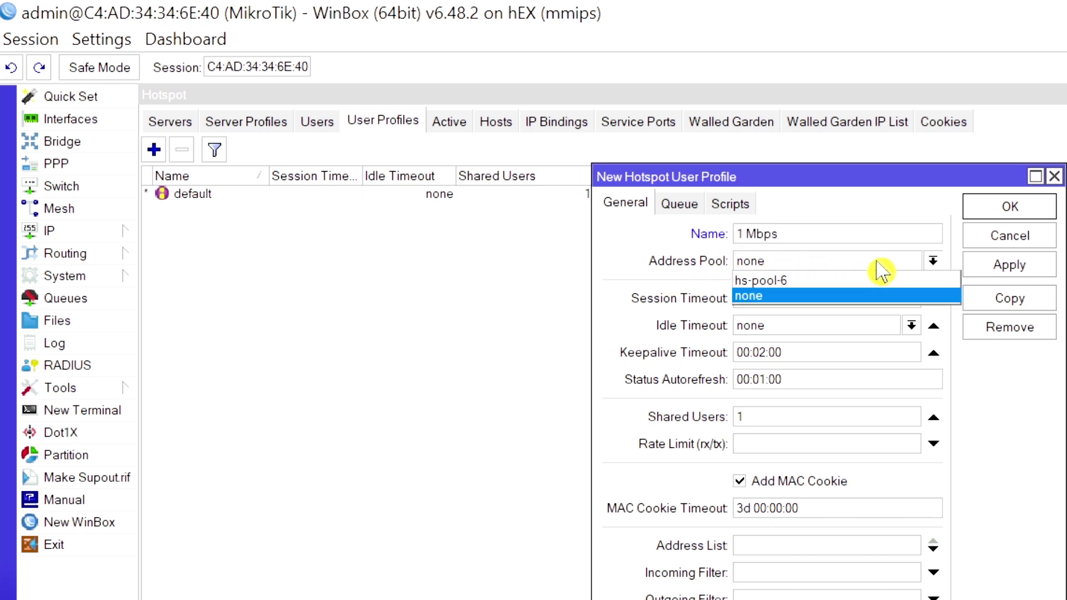
{"action": "left_click", "coordinate": [806, 282]}
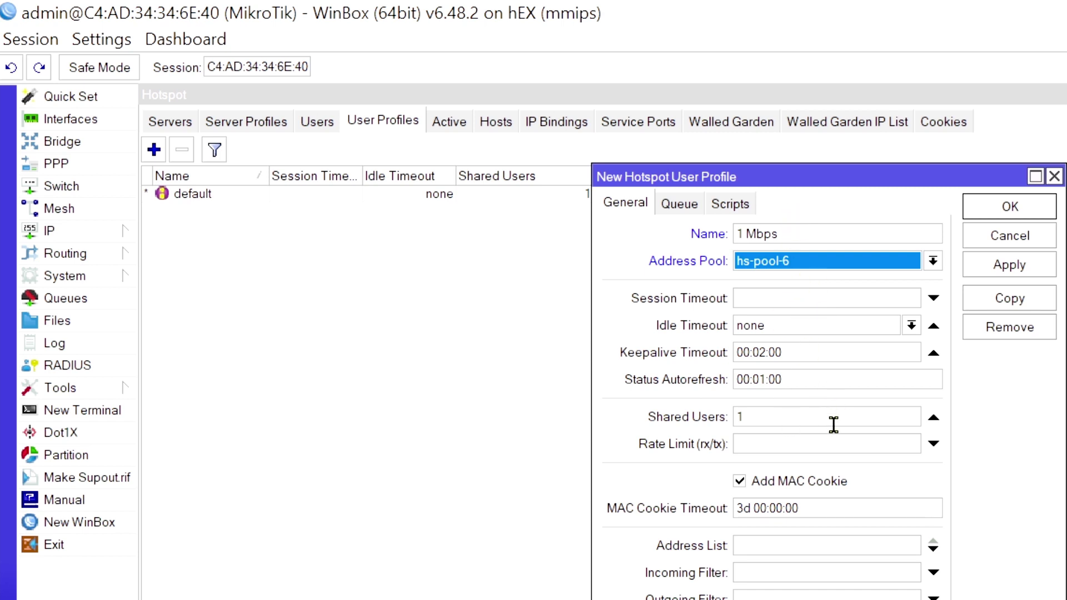
{"action": "left_click", "coordinate": [755, 448]}
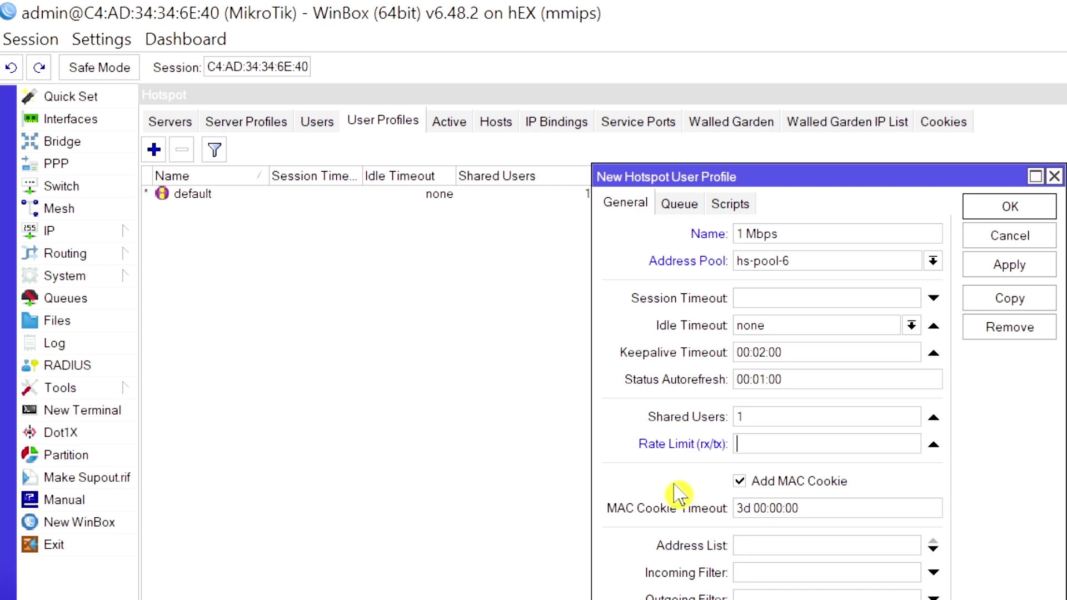
{"action": "type", "text": "1M/1M"}
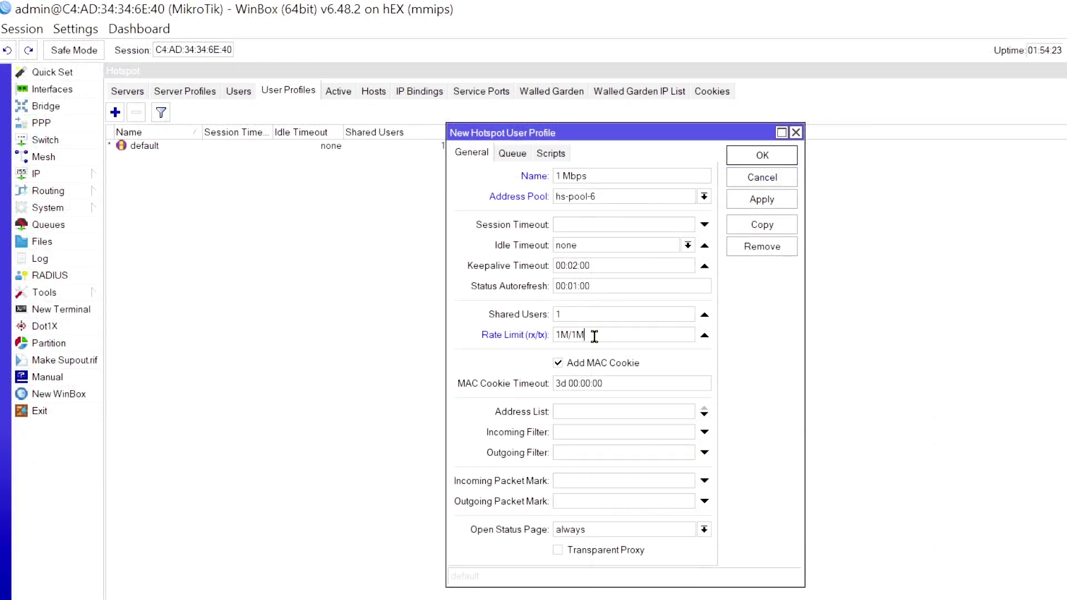
{"action": "left_click", "coordinate": [565, 551]}
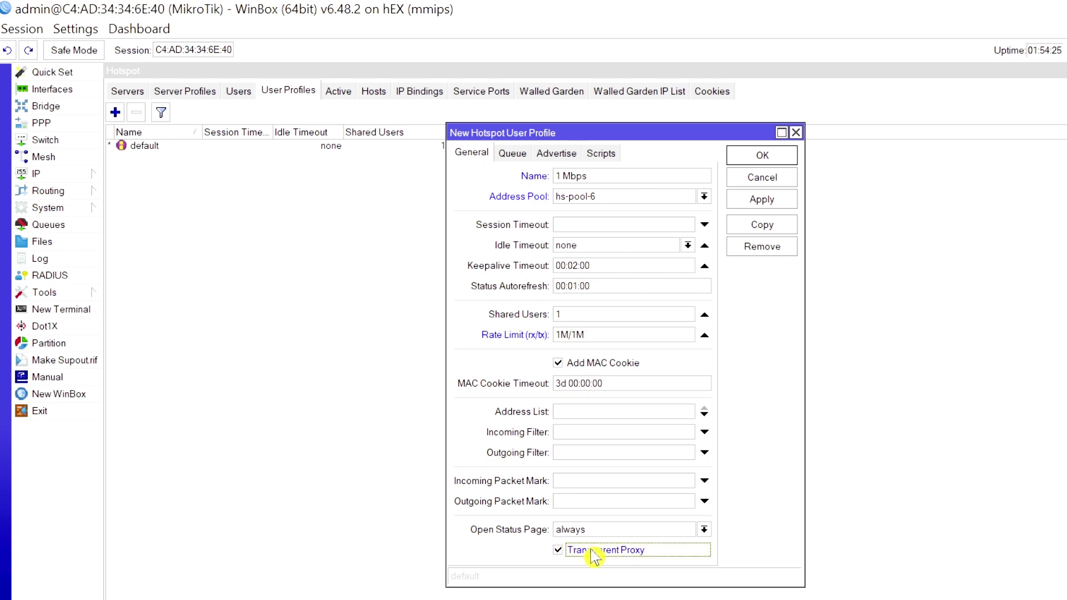
{"action": "left_click", "coordinate": [561, 552]}
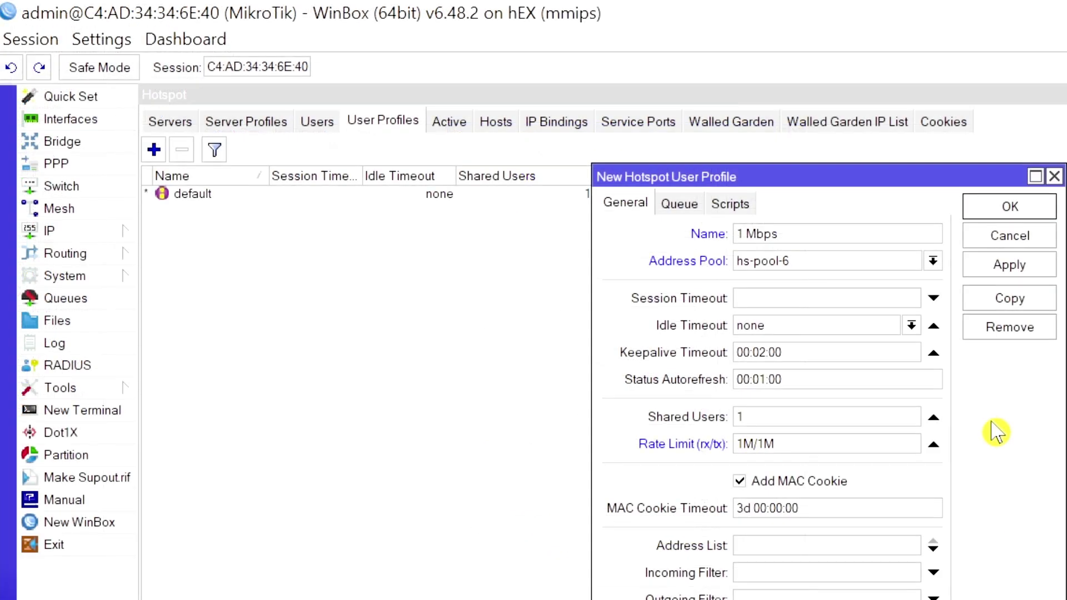
{"action": "left_click", "coordinate": [1016, 271]}
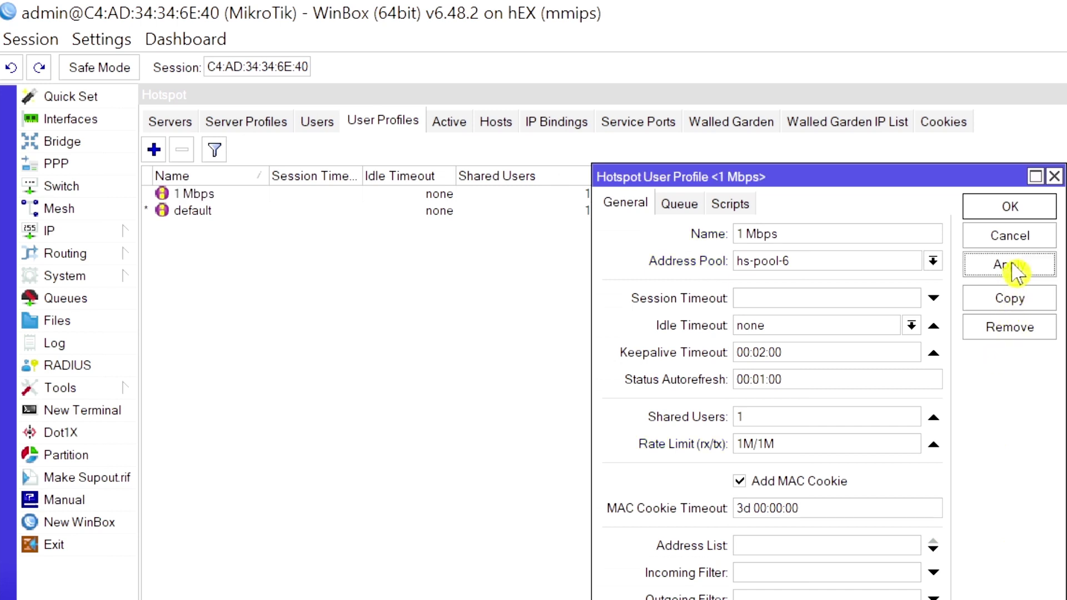
{"action": "left_click", "coordinate": [1020, 306]}
{"action": "left_click_drag", "start_coordinate": [989, 218], "coordinate": [1066, 277]}
{"action": "left_click", "coordinate": [1010, 207]}
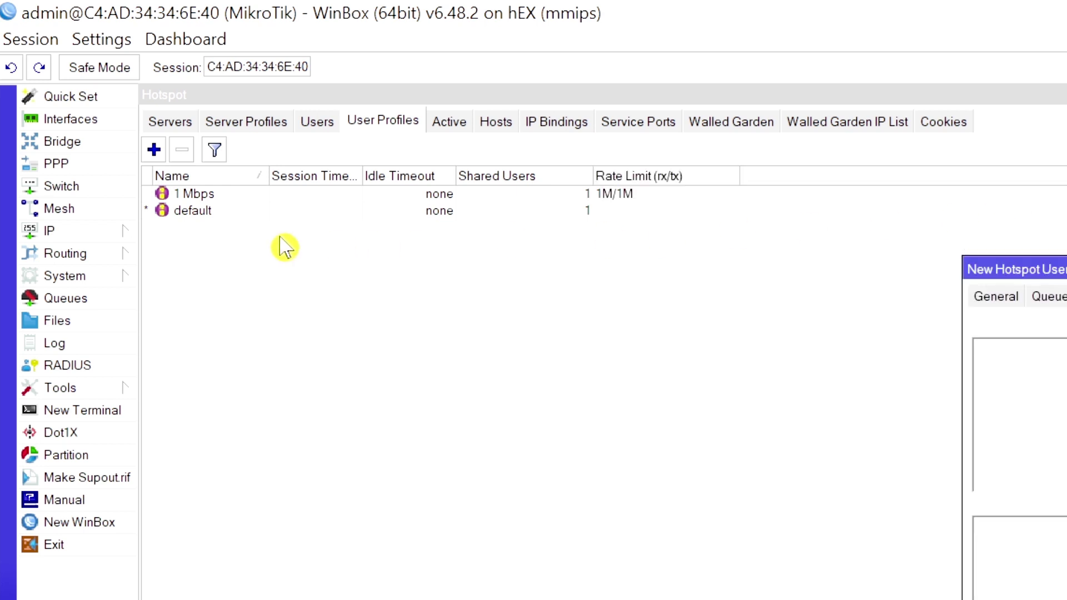
- Duplicate the 1 Mbps user profile into a new profile and close the original profile's window
{"action": "left_click", "coordinate": [199, 195]}
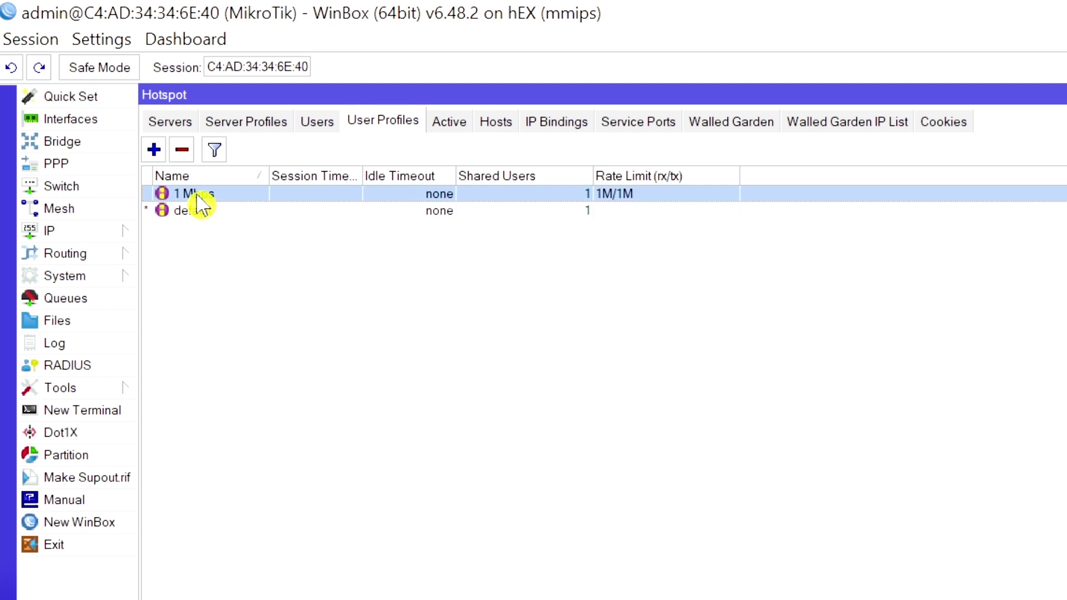
{"action": "double_click", "coordinate": [198, 194]}
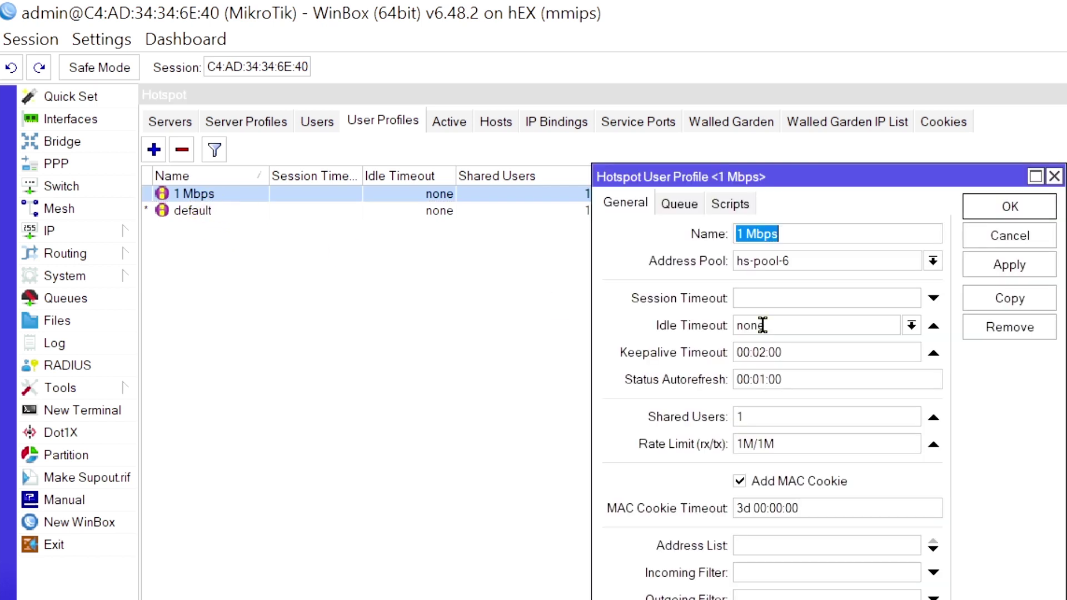
{"action": "left_click", "coordinate": [1018, 304]}
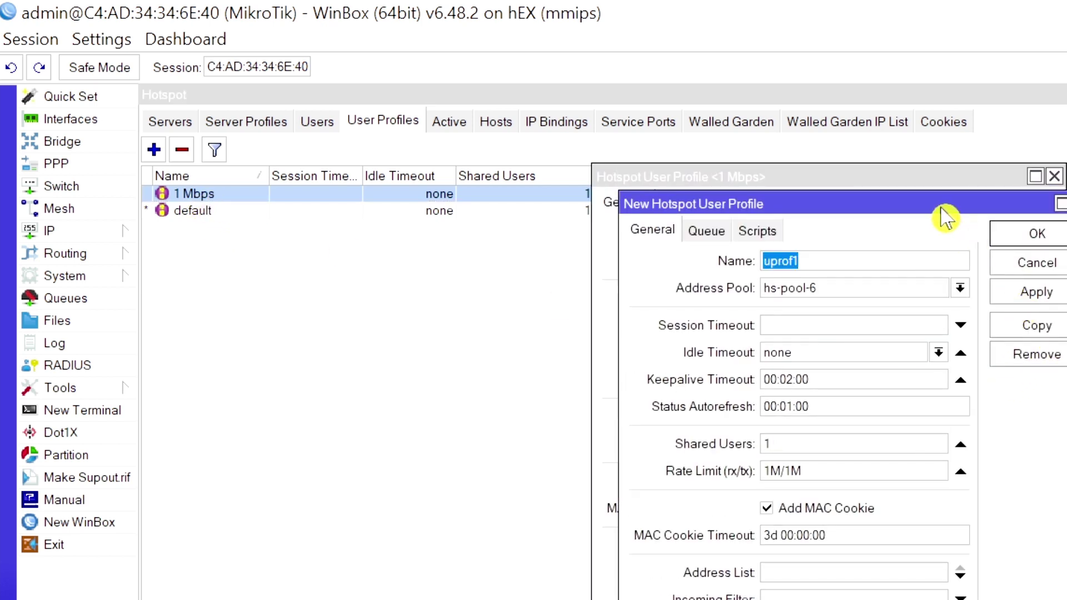
{"action": "key", "text": "Escape"}
{"action": "left_click", "coordinate": [1054, 176]}
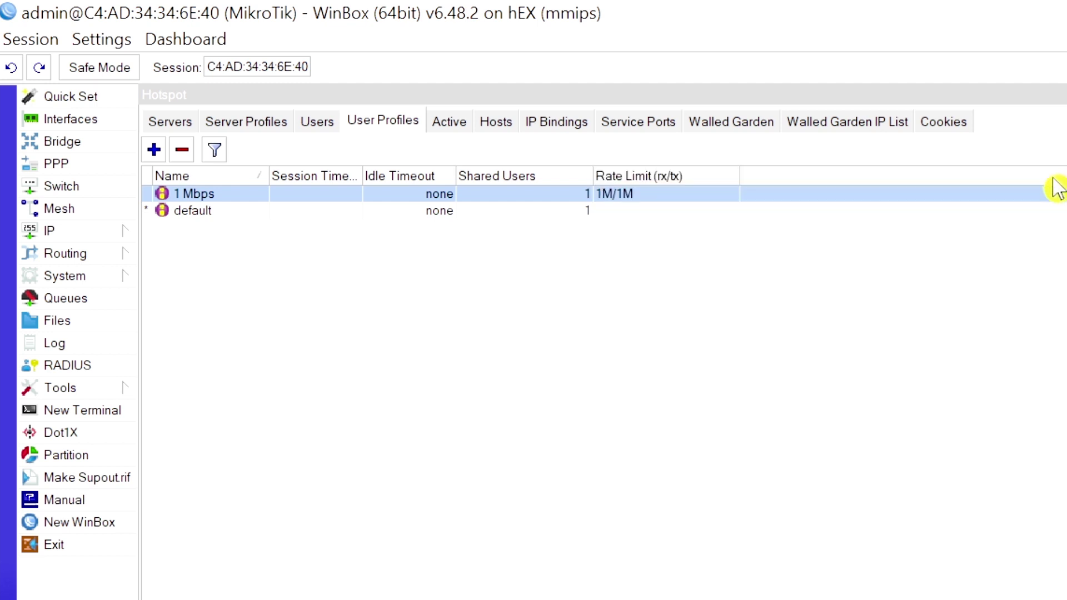
{"action": "left_click_drag", "start_coordinate": [1066, 250], "coordinate": [800, 238]}
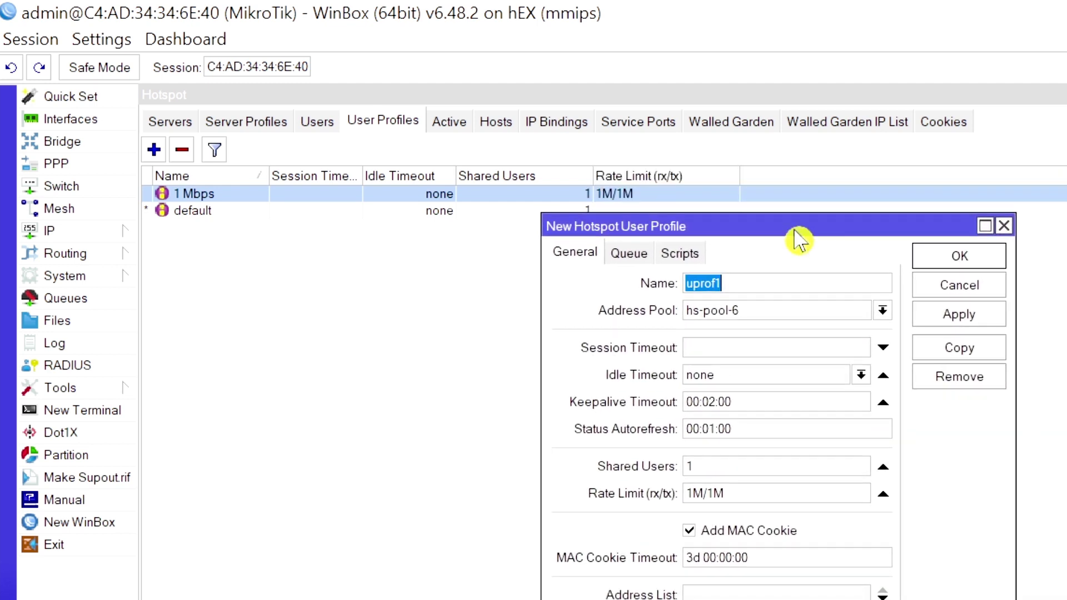
- Name the duplicated user profile "2 Mbps" by editing the pasted name, and copy the new name
{"action": "right_click", "coordinate": [711, 284]}
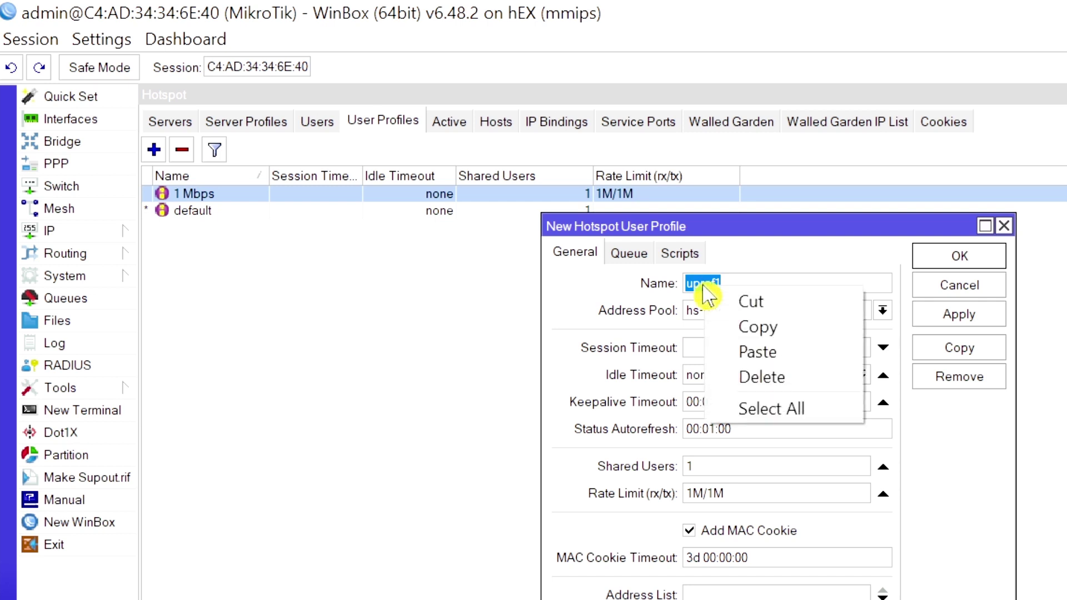
{"action": "left_click", "coordinate": [781, 353]}
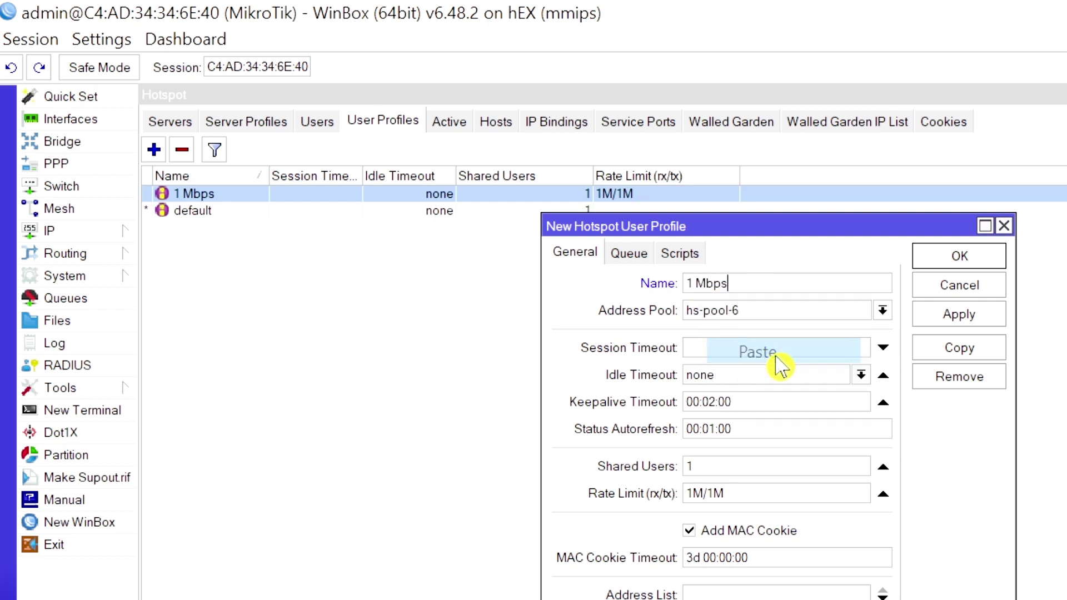
{"action": "double_click", "coordinate": [690, 283]}
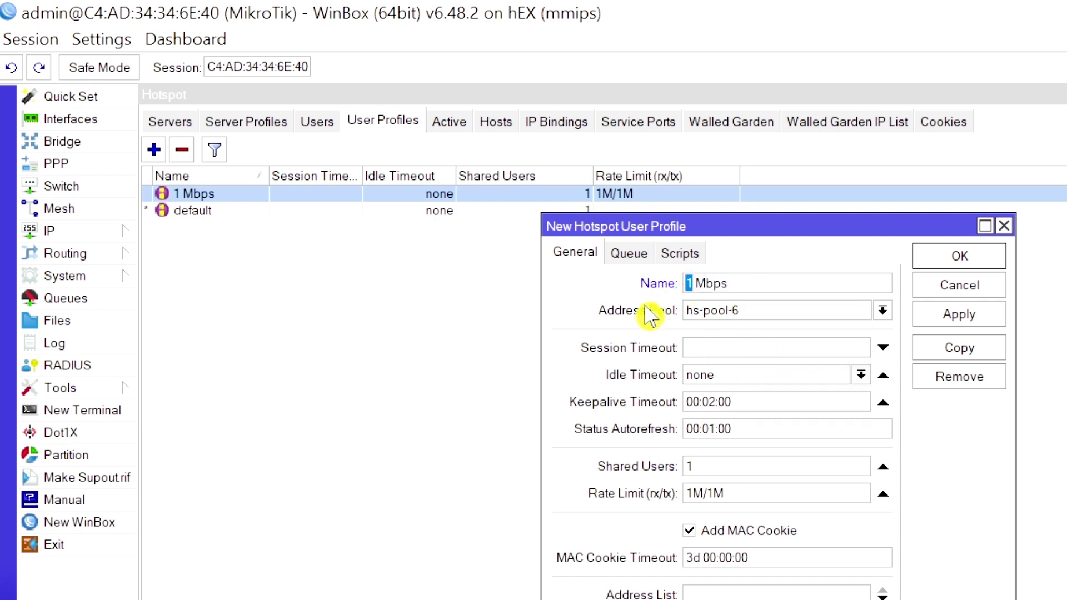
{"action": "type", "text": "2"}
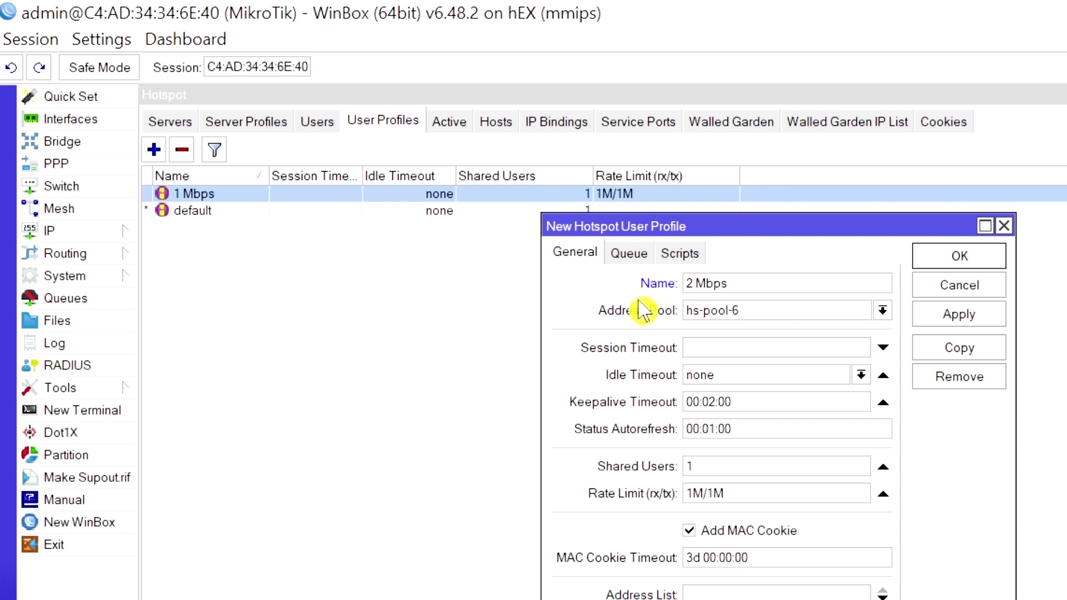
{"action": "left_click_drag", "start_coordinate": [742, 284], "coordinate": [625, 292]}
{"action": "key", "text": "ctrl+c"}
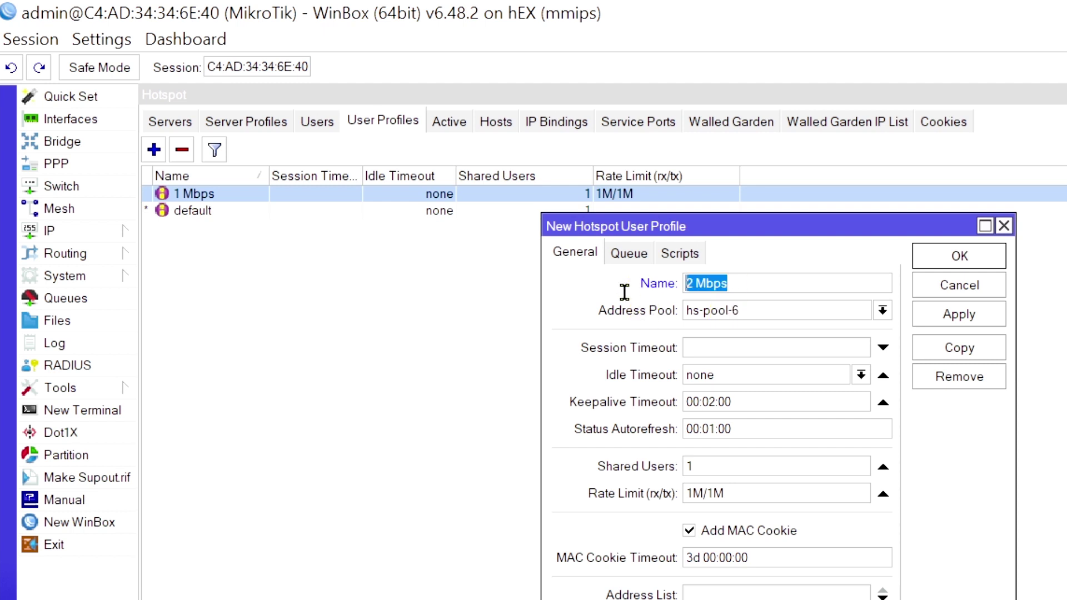
{"action": "right_click", "coordinate": [707, 283]}
{"action": "left_click", "coordinate": [794, 327]}
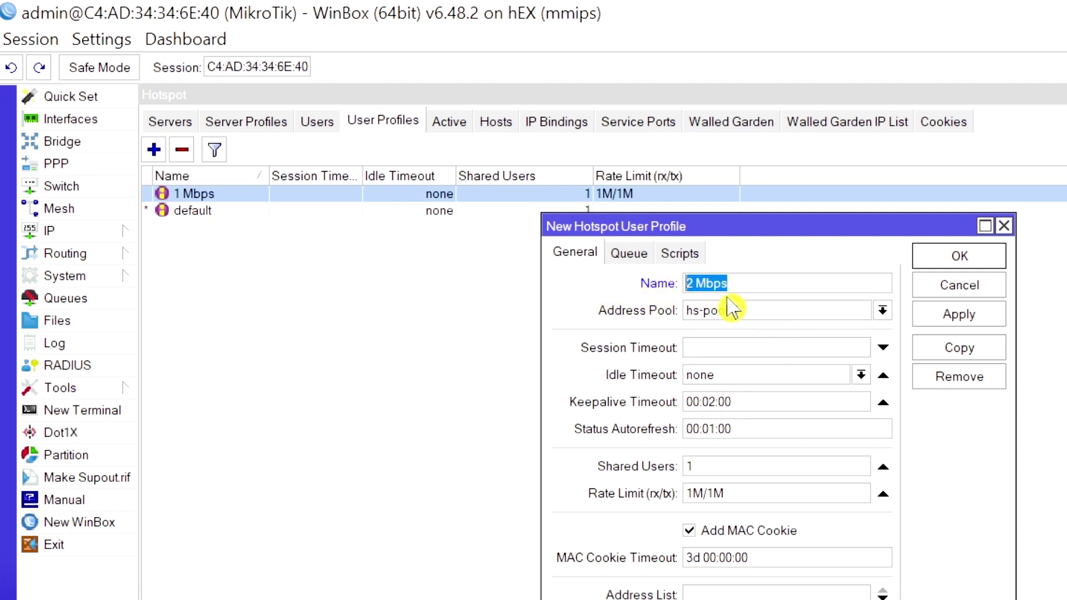
- Set the 2 Mbps user profile's rate limit to 2M/2M and apply it
{"action": "left_click", "coordinate": [693, 497]}
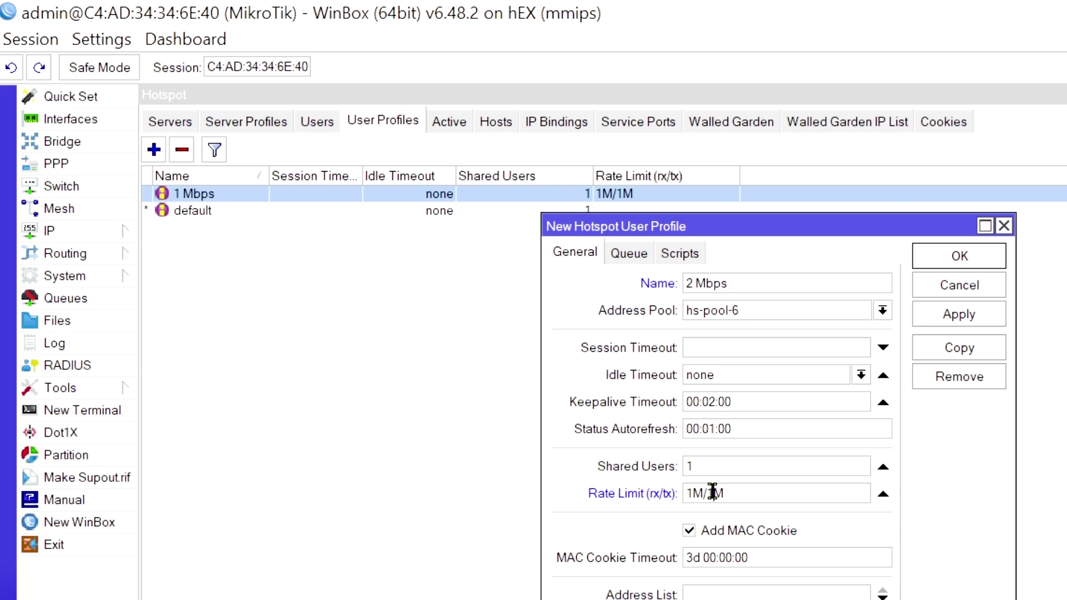
{"action": "left_click_drag", "start_coordinate": [713, 492], "coordinate": [706, 493]}
{"action": "left_click_drag", "start_coordinate": [691, 494], "coordinate": [666, 504]}
{"action": "left_click", "coordinate": [954, 326]}
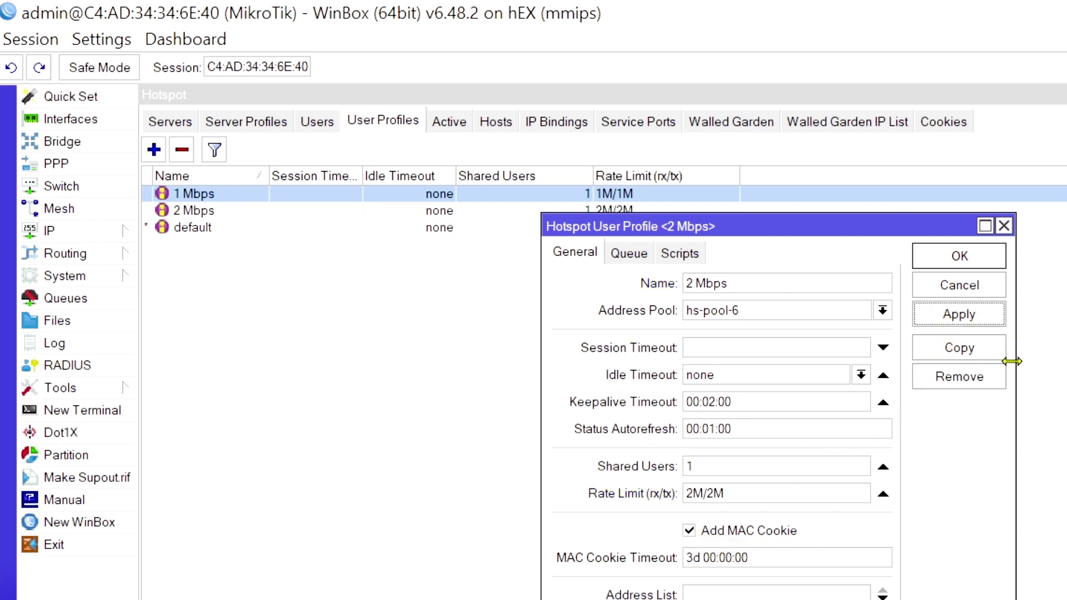
- Duplicate the 2 Mbps user profile into another new profile and put away the original profile's window
{"action": "left_click", "coordinate": [970, 349]}
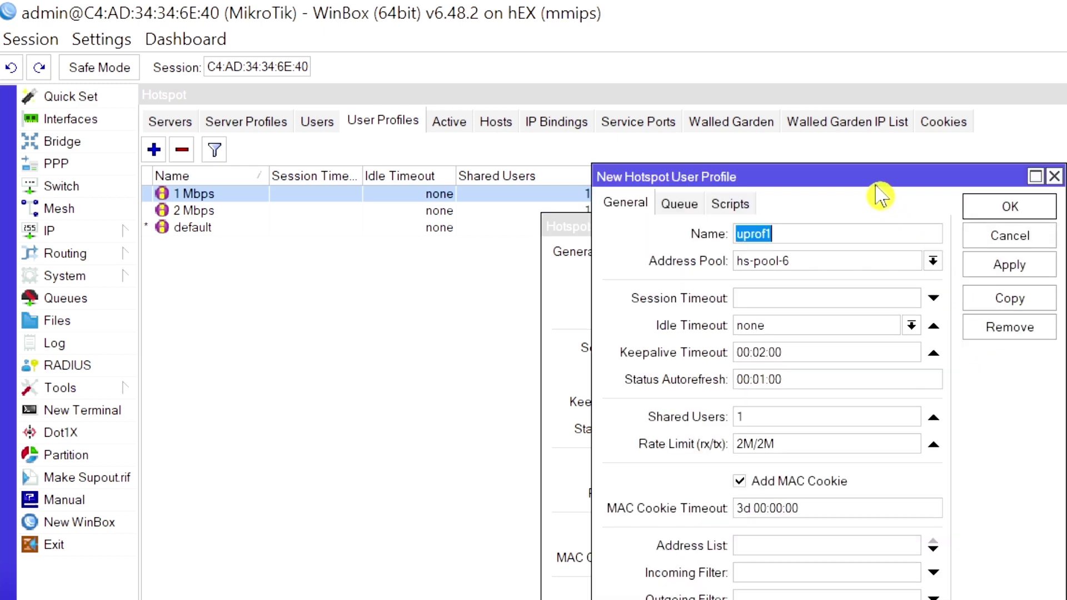
{"action": "left_click_drag", "start_coordinate": [878, 178], "coordinate": [1024, 259]}
{"action": "left_click_drag", "start_coordinate": [845, 222], "coordinate": [584, 232]}
{"action": "left_click", "coordinate": [693, 276]}
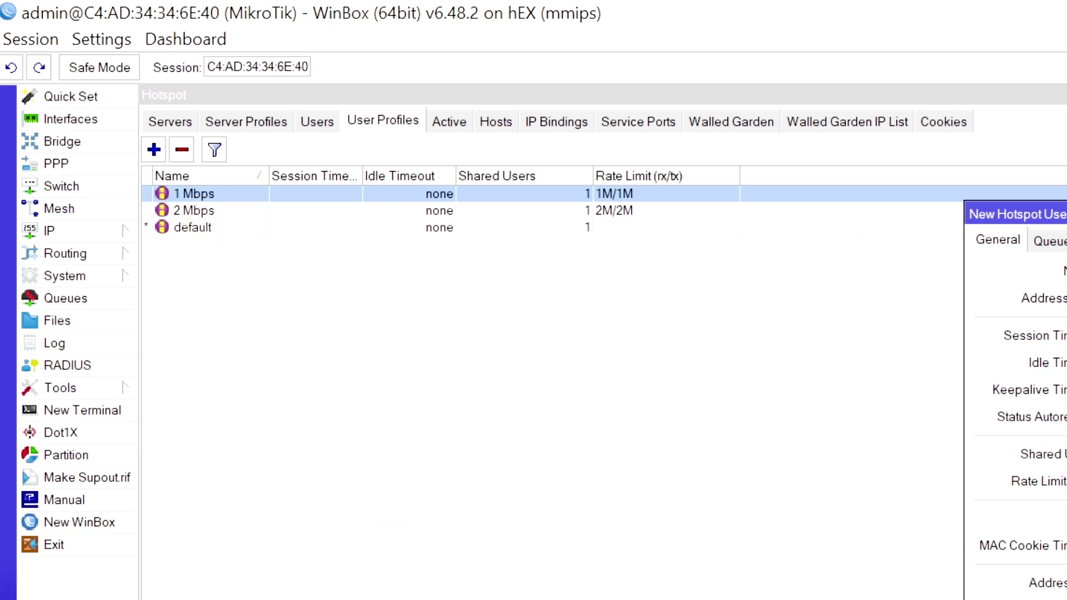
{"action": "left_click_drag", "start_coordinate": [995, 214], "coordinate": [752, 225]}
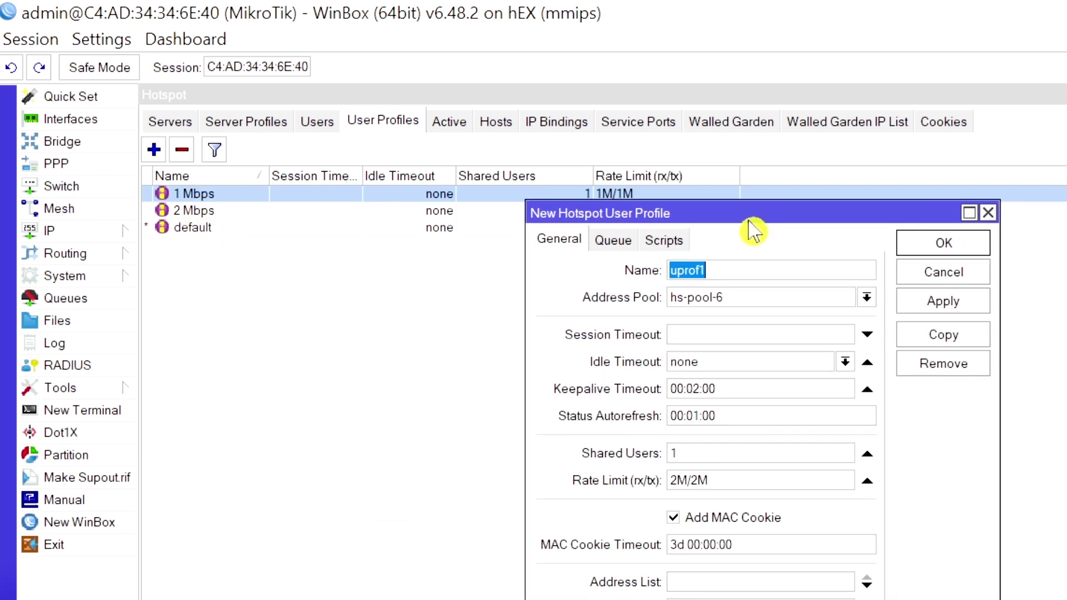
- Name the new hotspot user profile "3 Mbps" by pasting the copied name and changing its number
{"action": "right_click", "coordinate": [689, 272]}
{"action": "left_click", "coordinate": [778, 337]}
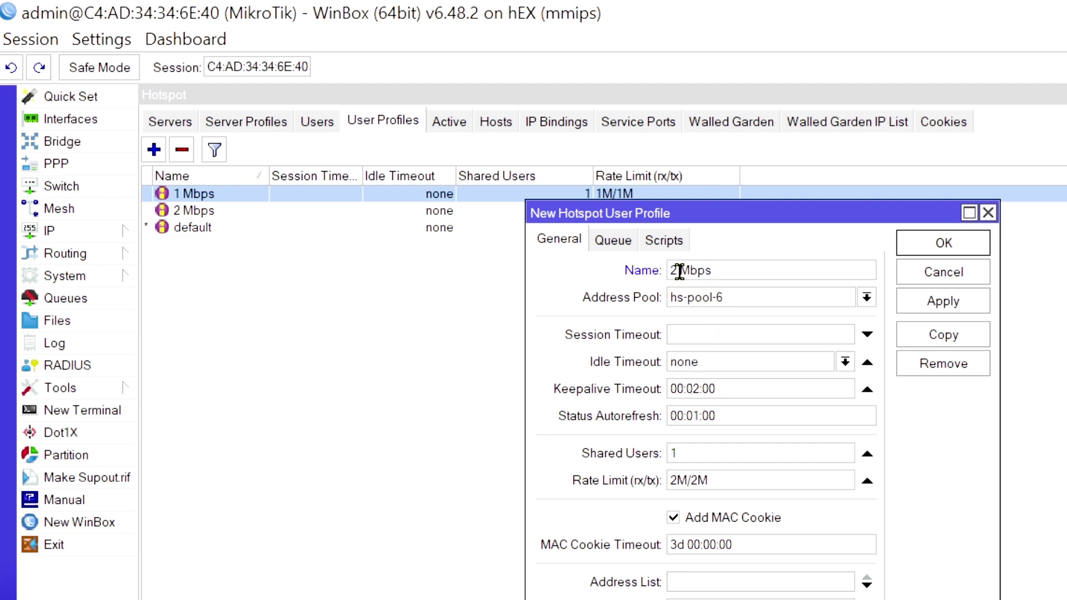
{"action": "left_click_drag", "start_coordinate": [678, 270], "coordinate": [640, 267]}
{"action": "type", "text": "3"}
- Set the 3 Mbps user profile's rate limit to 3M/3M and apply it
{"action": "left_click_drag", "start_coordinate": [676, 481], "coordinate": [662, 493]}
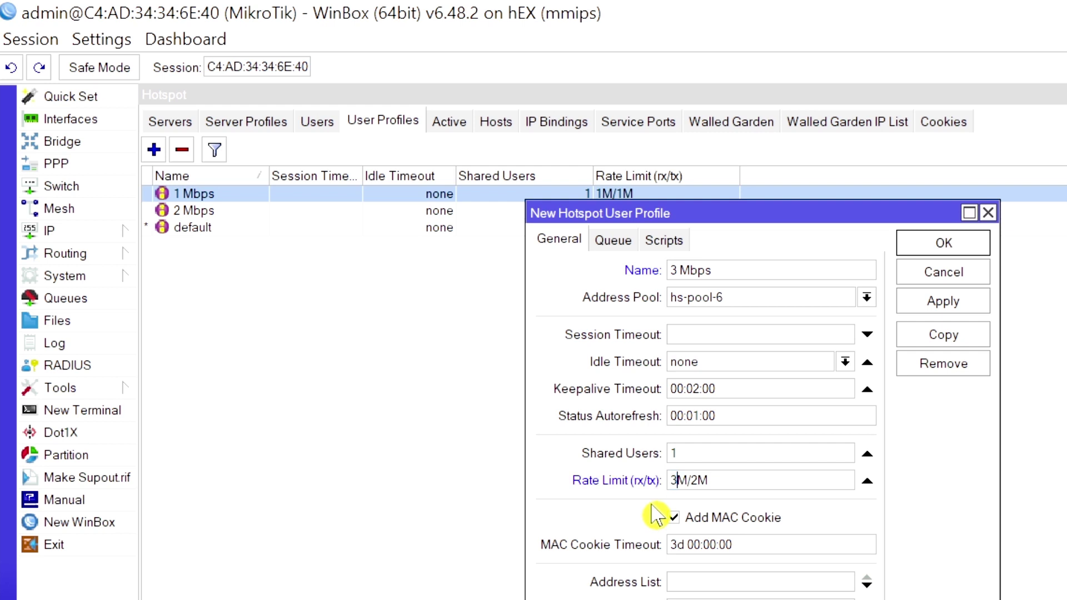
{"action": "left_click", "coordinate": [695, 481]}
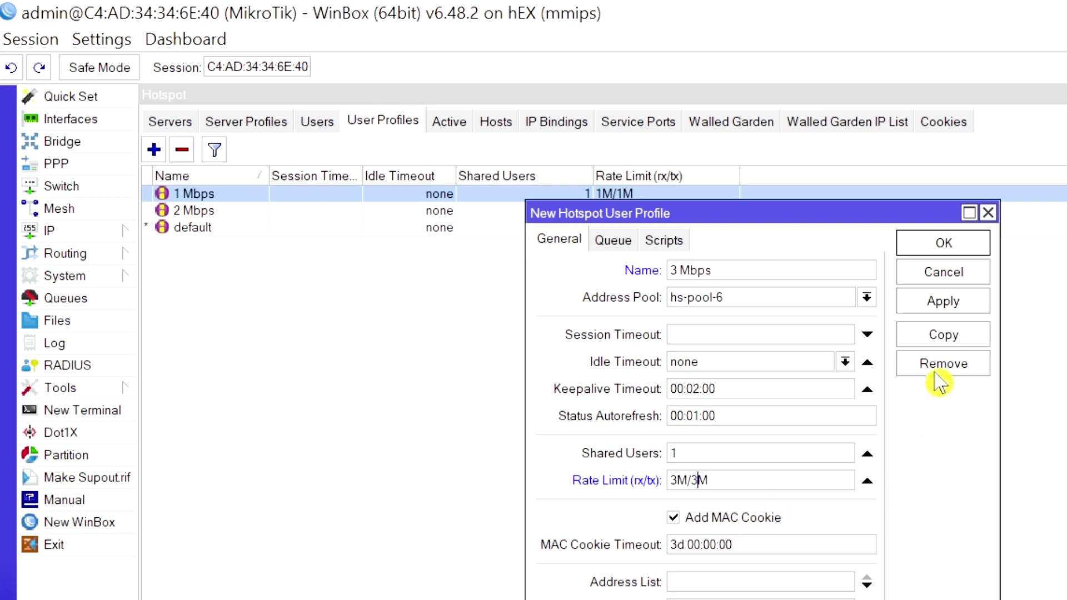
{"action": "left_click", "coordinate": [961, 309]}
- Duplicate the 3 Mbps user profile into a new profile and close the original profile's window
{"action": "left_click", "coordinate": [965, 334]}
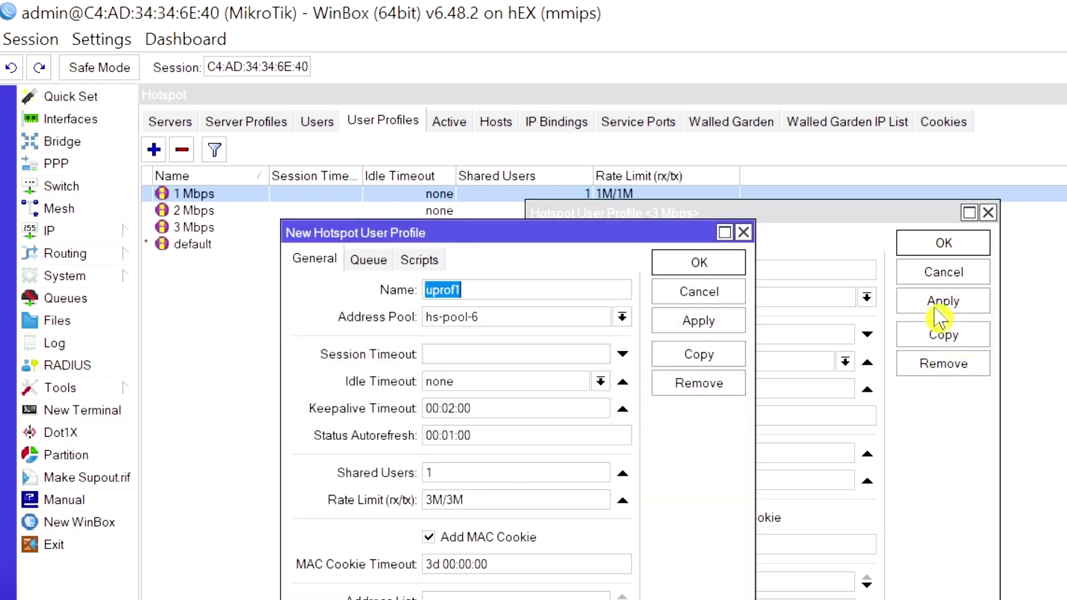
{"action": "left_click_drag", "start_coordinate": [631, 250], "coordinate": [884, 272]}
{"action": "left_click", "coordinate": [960, 253]}
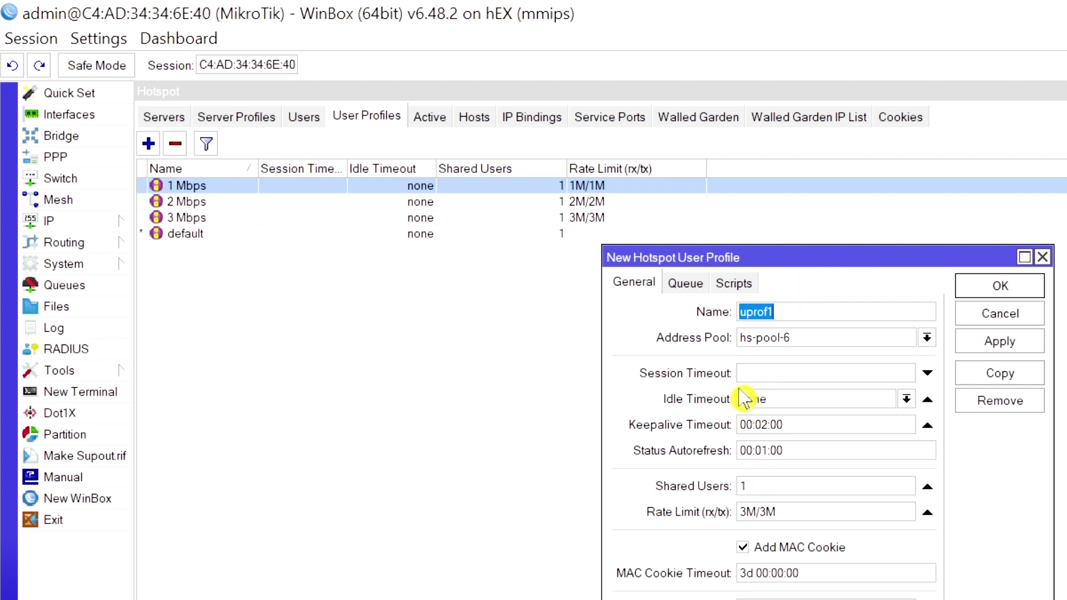
- Name the duplicated user profile "4 Mbps" by pasting the copied name and changing its number
{"action": "right_click", "coordinate": [759, 310]}
{"action": "left_click", "coordinate": [819, 370]}
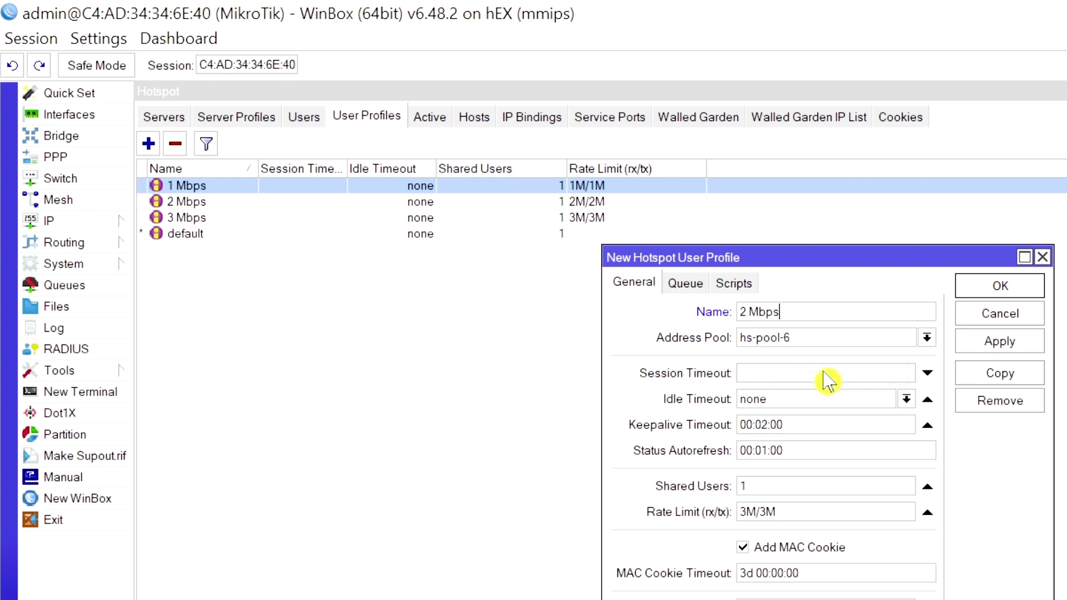
{"action": "double_click", "coordinate": [747, 311]}
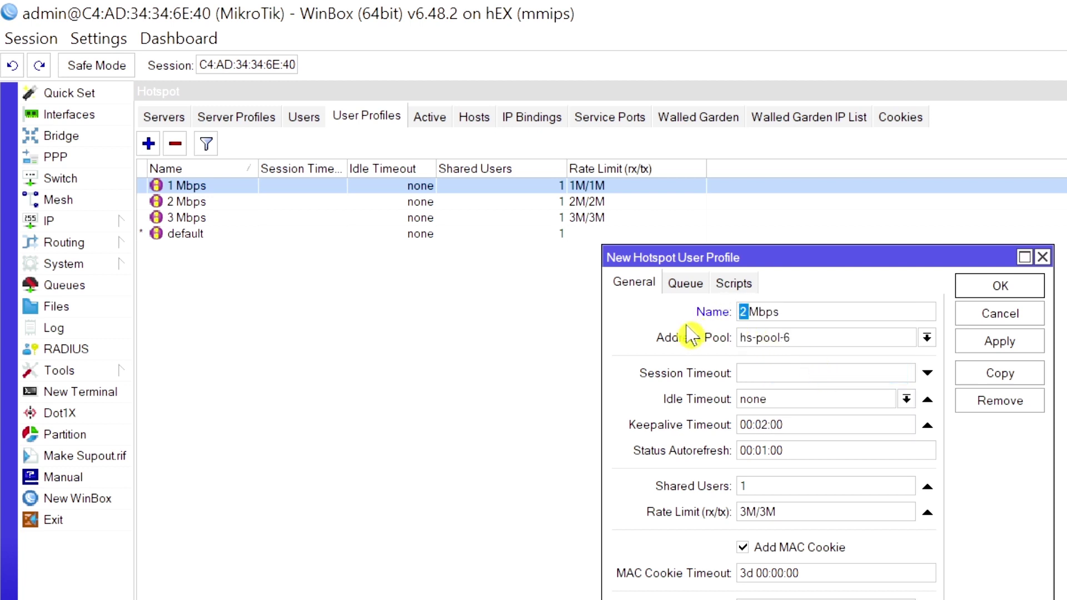
{"action": "type", "text": "4"}
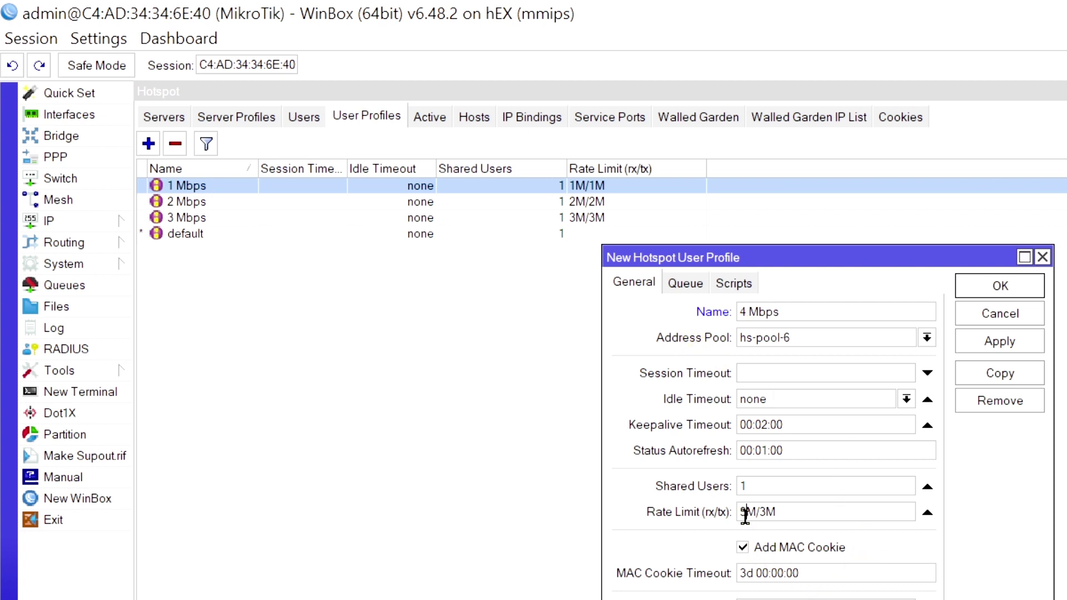
- Set the 4 Mbps user profile's rate limit to 4M/4M, apply it and close the profile
{"action": "left_click_drag", "start_coordinate": [745, 514], "coordinate": [724, 517]}
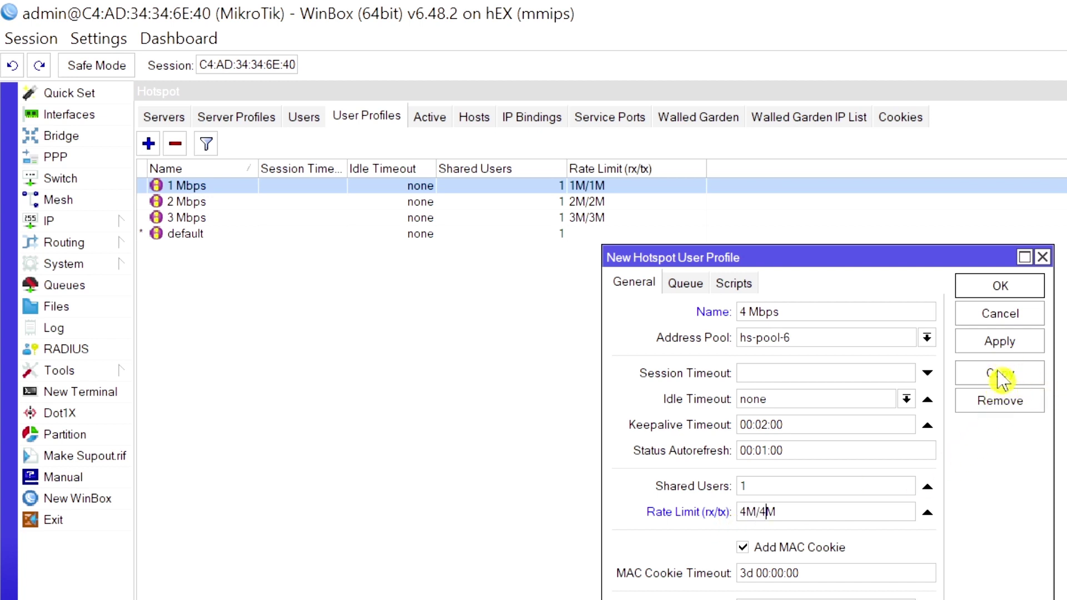
{"action": "left_click", "coordinate": [1004, 344]}
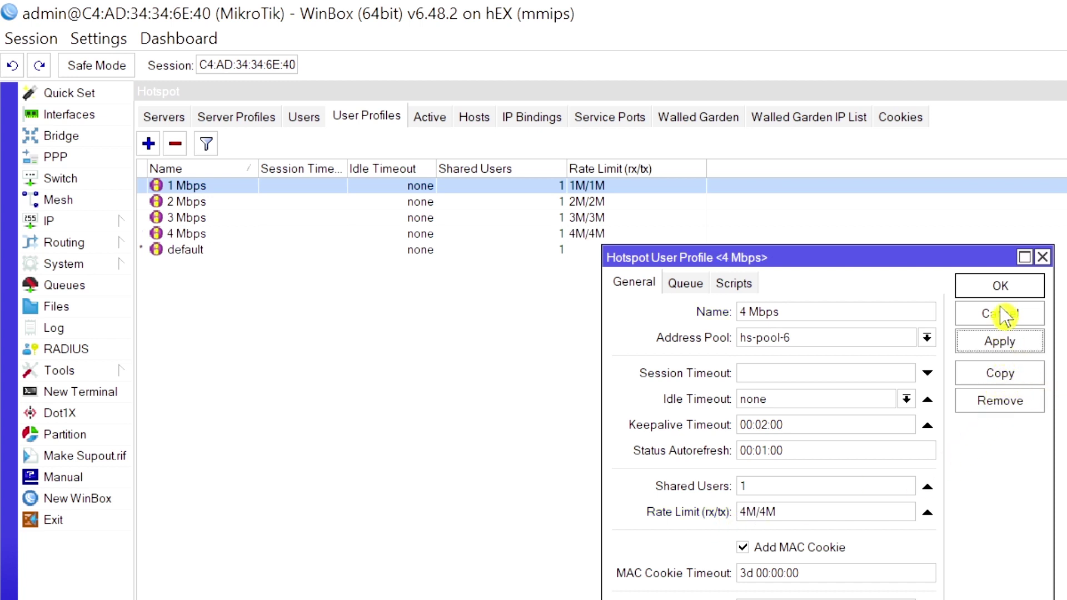
{"action": "left_click", "coordinate": [1001, 287]}
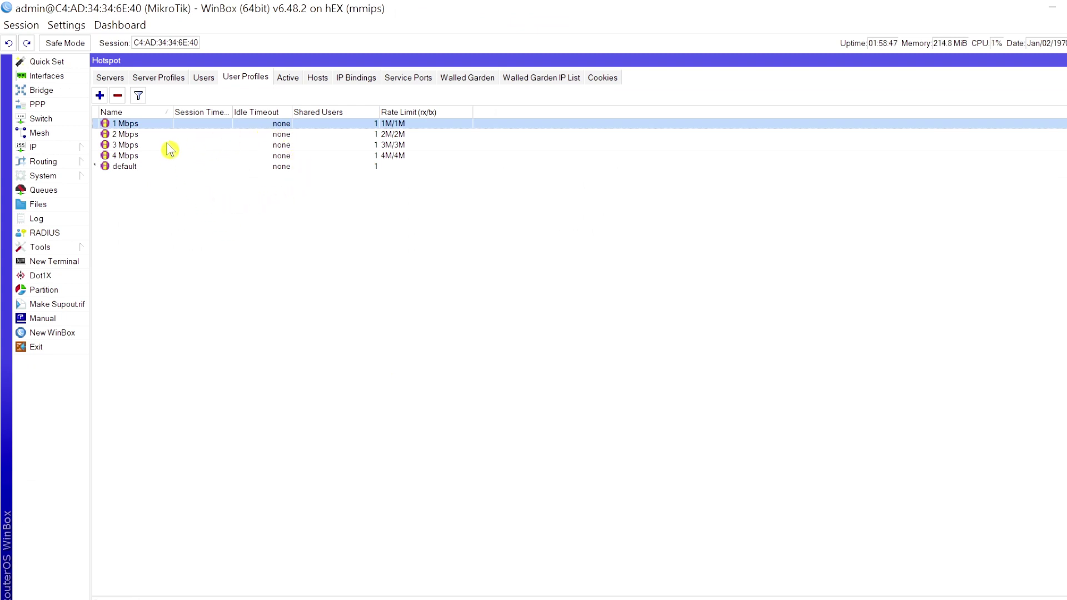
- Select the default user profile, and switch to the list of hotspot users
{"action": "left_click", "coordinate": [147, 168]}
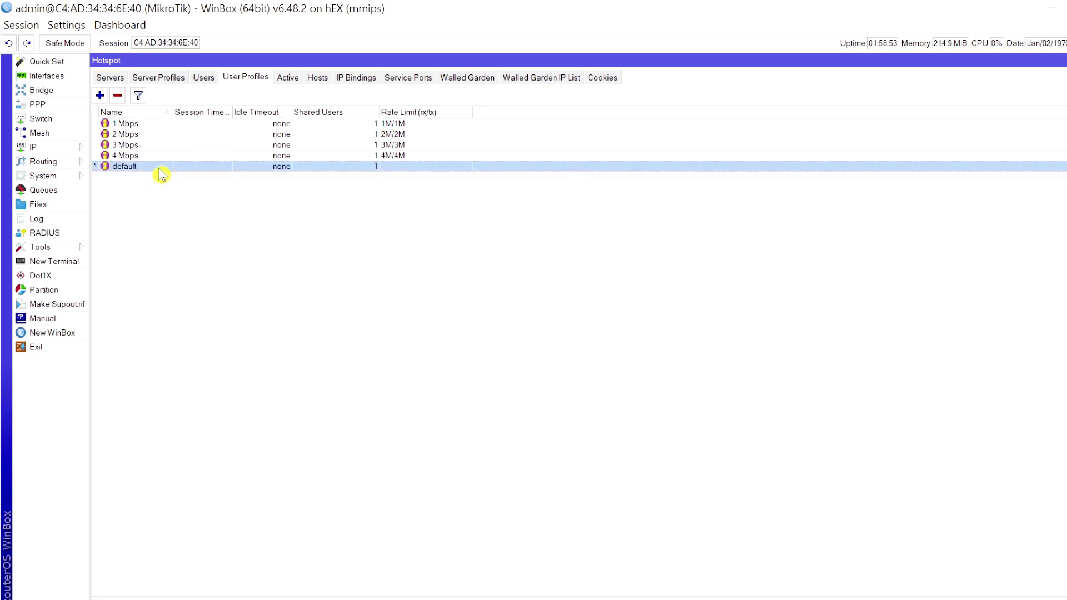
{"action": "left_click", "coordinate": [204, 79]}
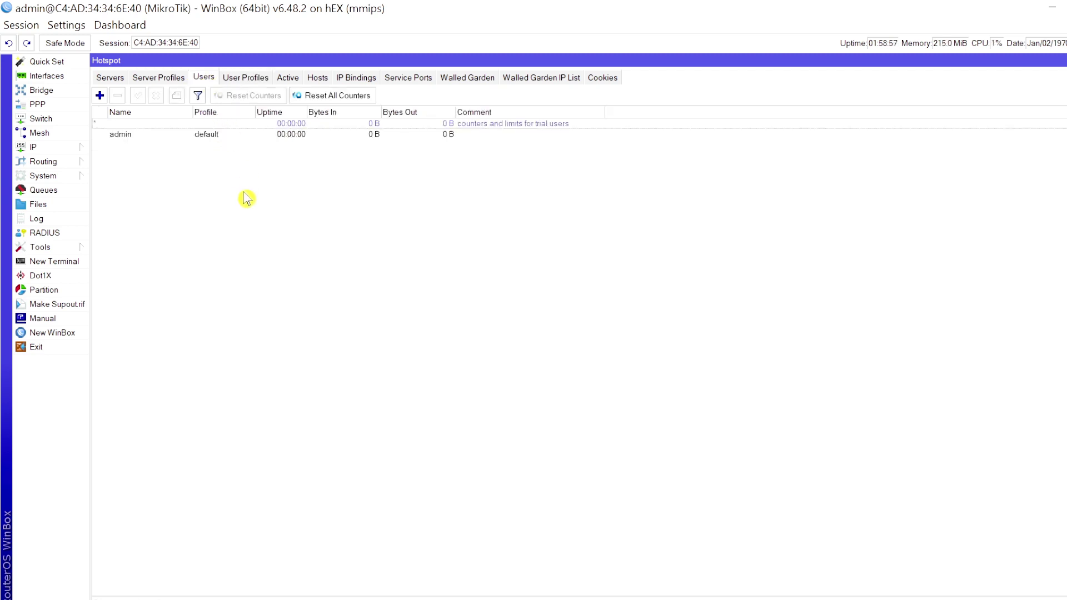